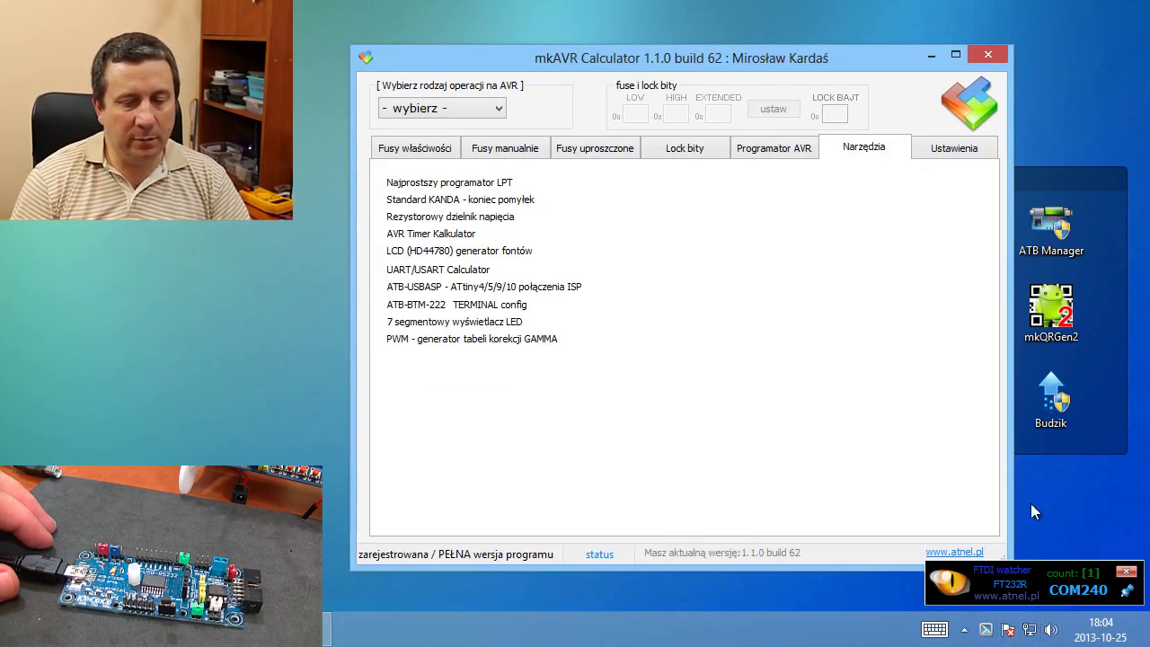
# - Reopen MkAvrCalculator to view its AVR programmer settings for the ATB-FT232R, and put its window away
pyautogui.click(992, 55)
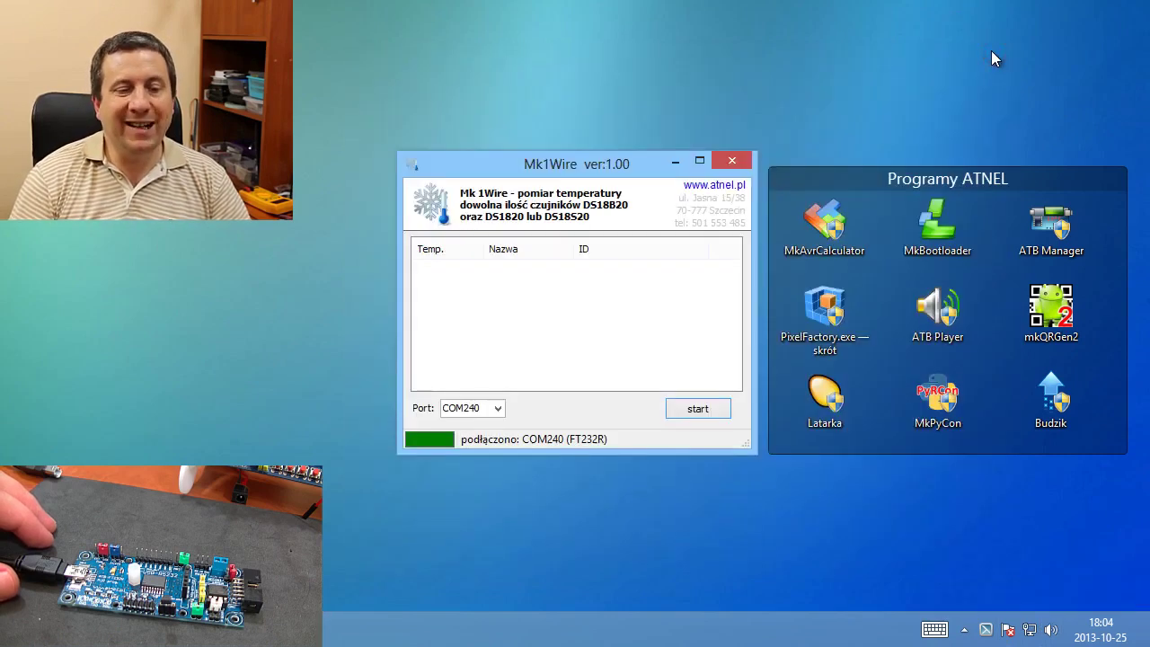
pyautogui.doubleClick(823, 223)
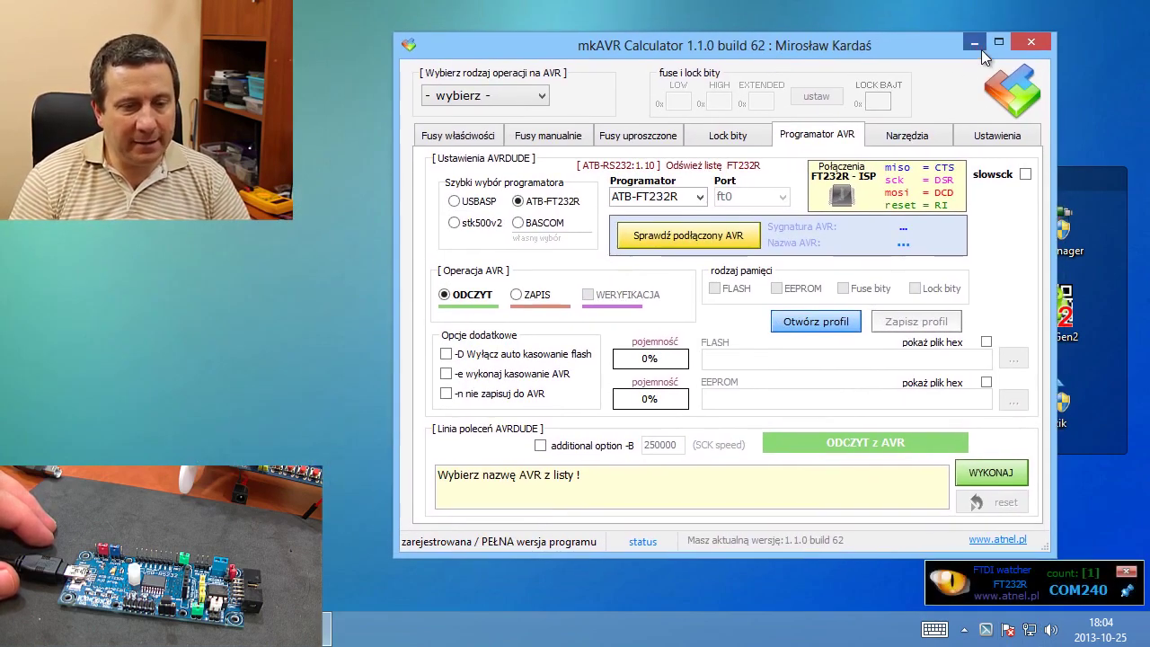
pyautogui.click(978, 46)
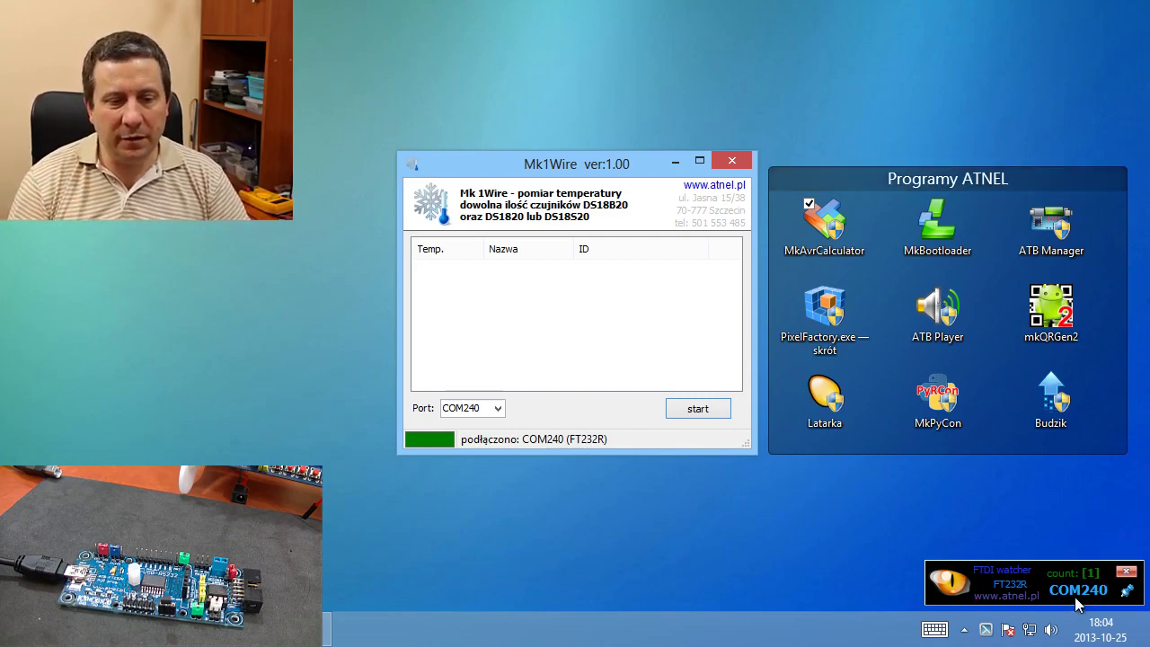
# - Start a 1-Wire sensor reading on port COM240 in Mk1Wire
pyautogui.click(697, 410)
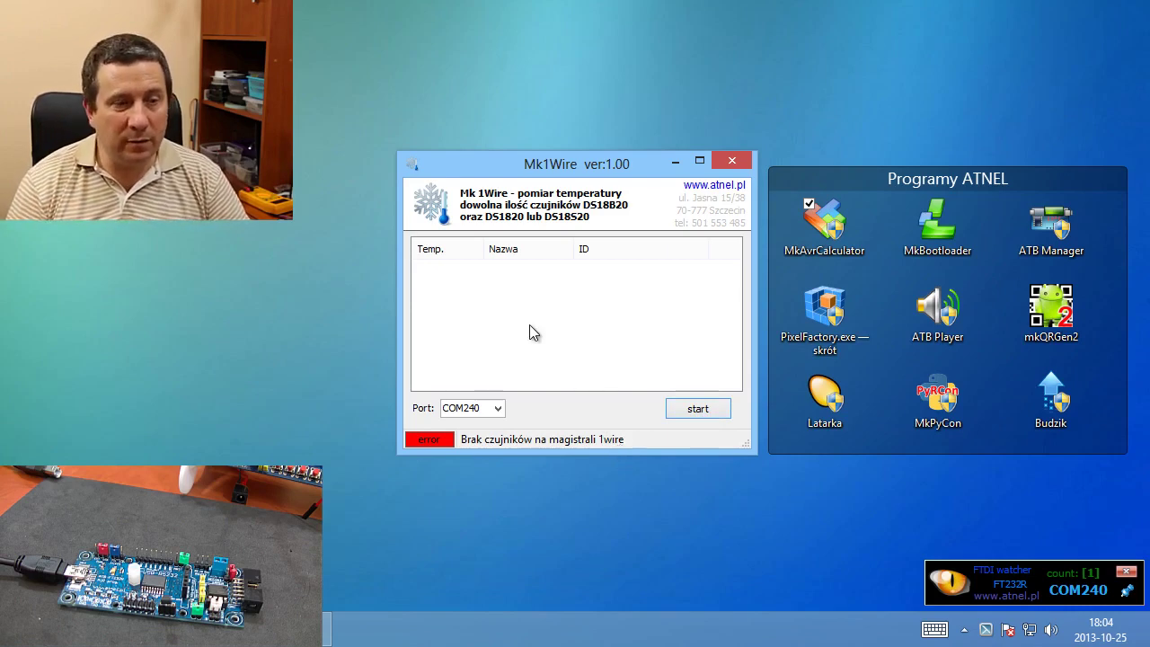
pyautogui.click(322, 139)
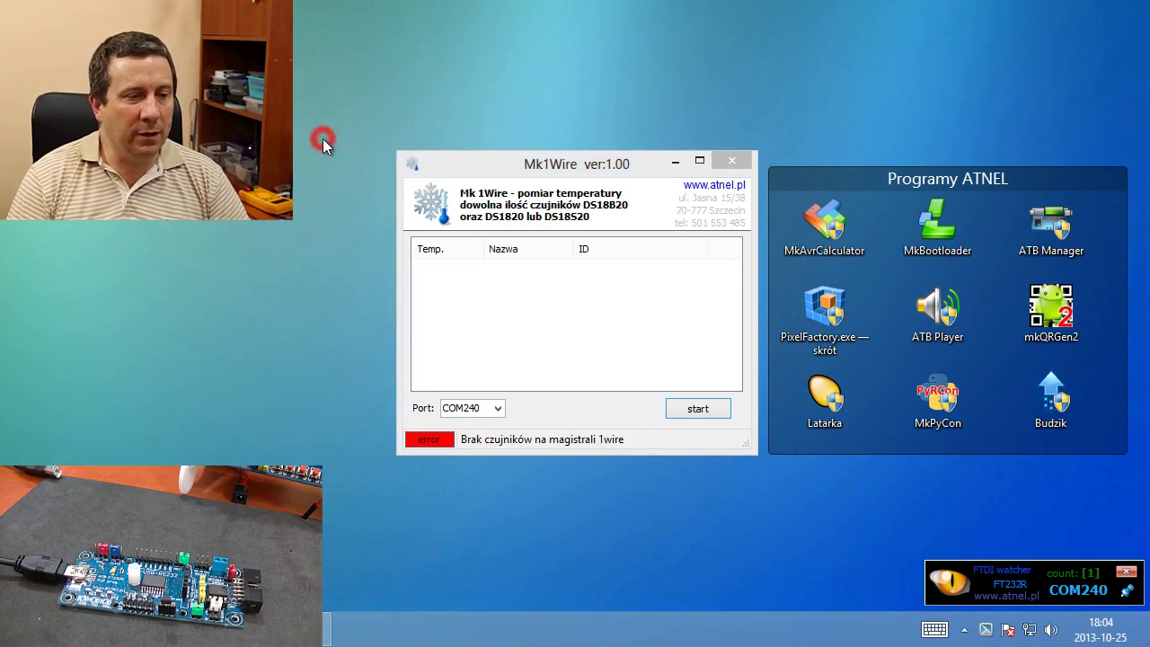
# - Open Device Manager and locate the USB Serial Port (COM240) among the COM and LPT ports
pyautogui.press('super+Pause')
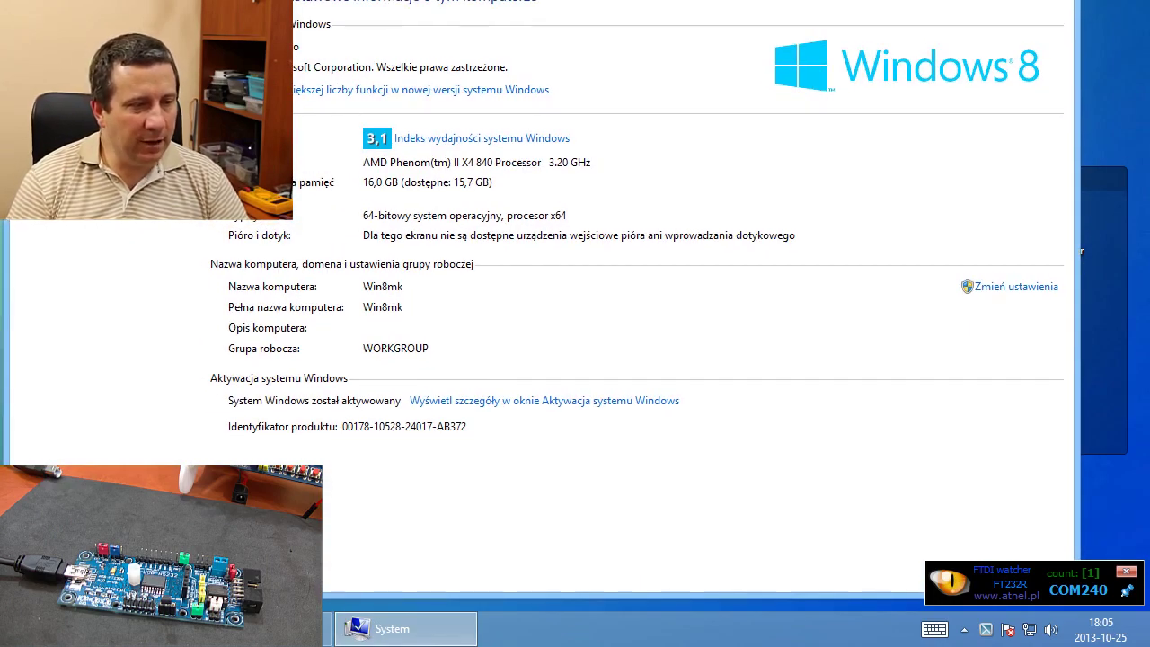
pyautogui.hotkey('alt', 'F4')
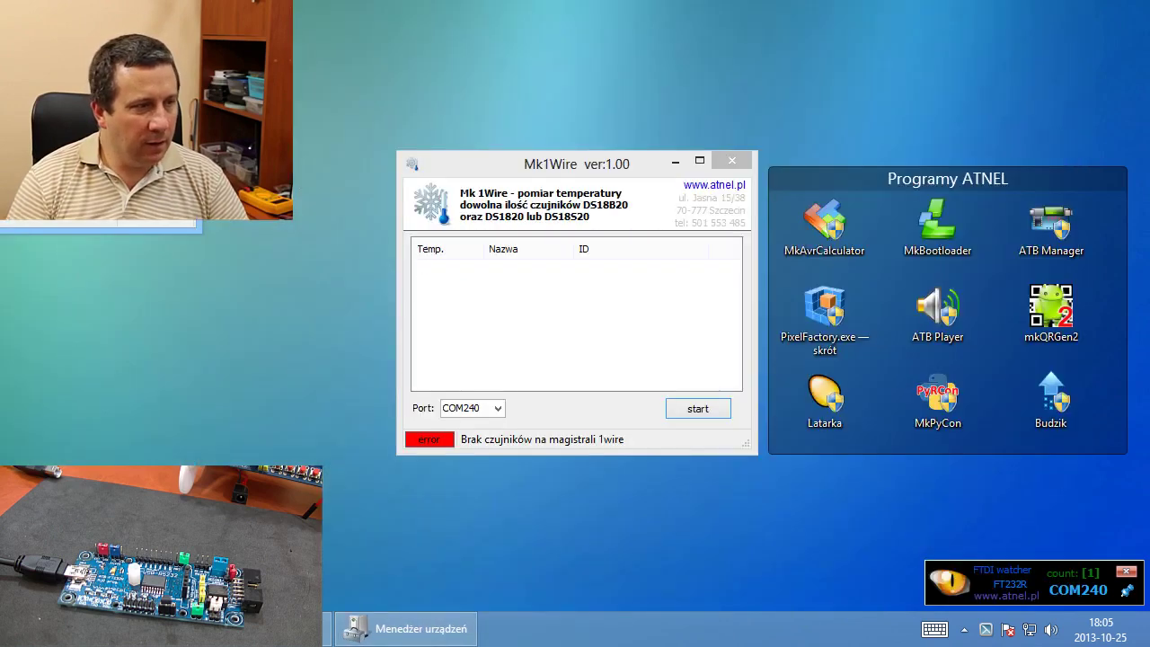
pyautogui.click(405, 628)
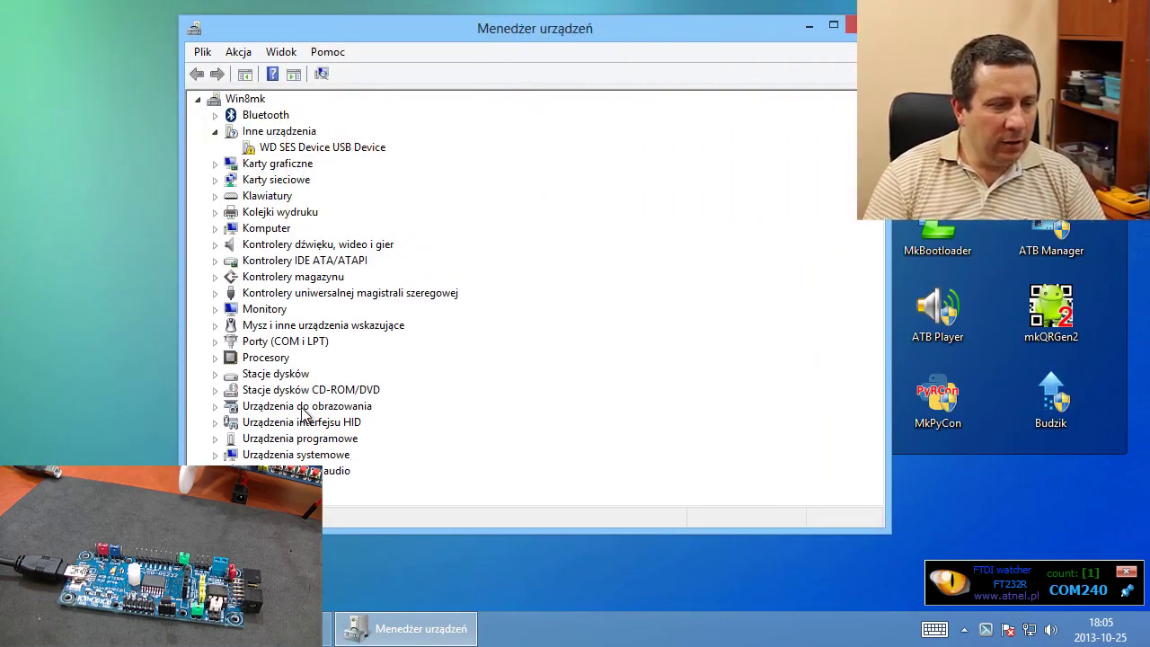
pyautogui.click(215, 343)
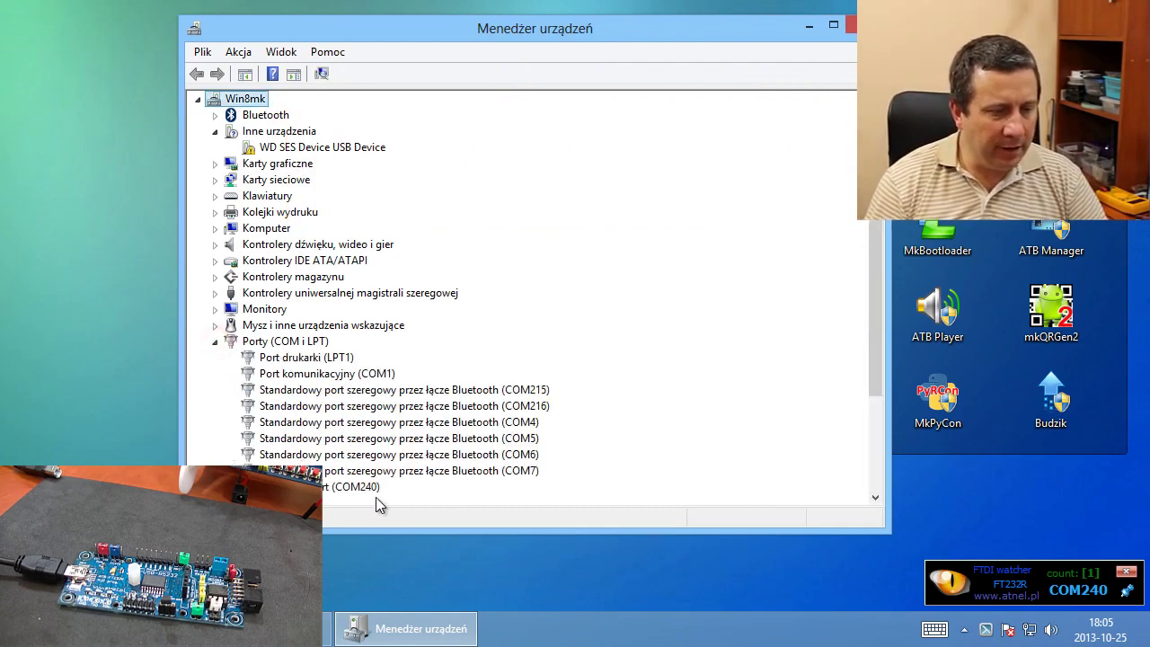
pyautogui.click(352, 489)
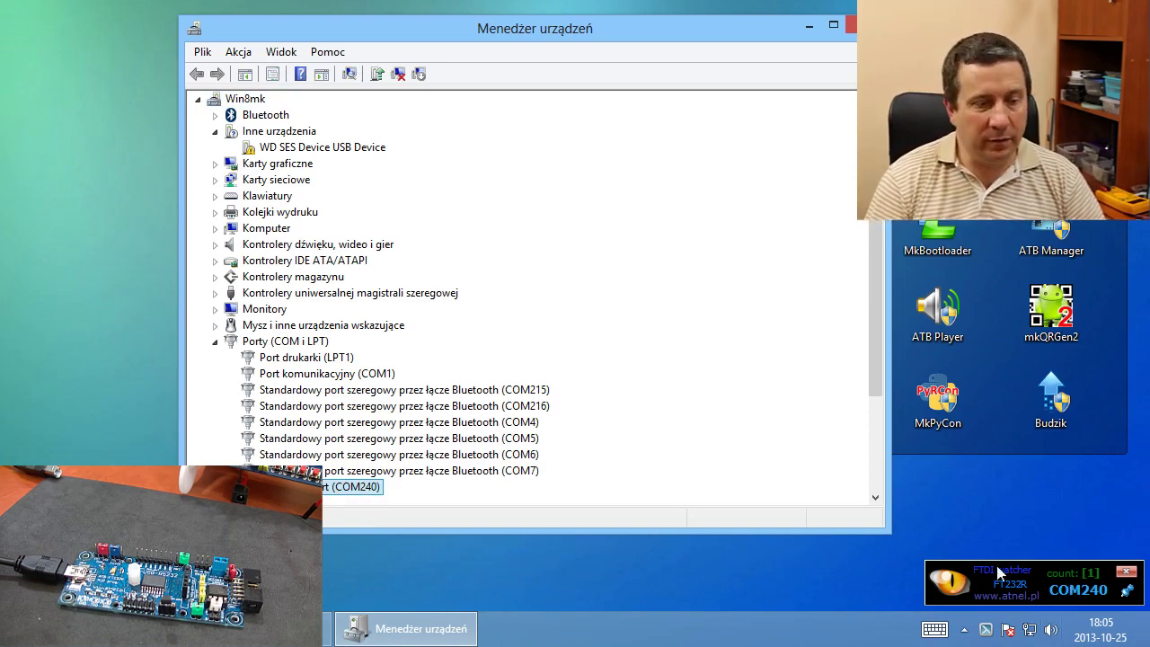
# - Open the advanced port settings of the USB Serial Port (COM240) and move the dialog fully into view
pyautogui.doubleClick(341, 490)
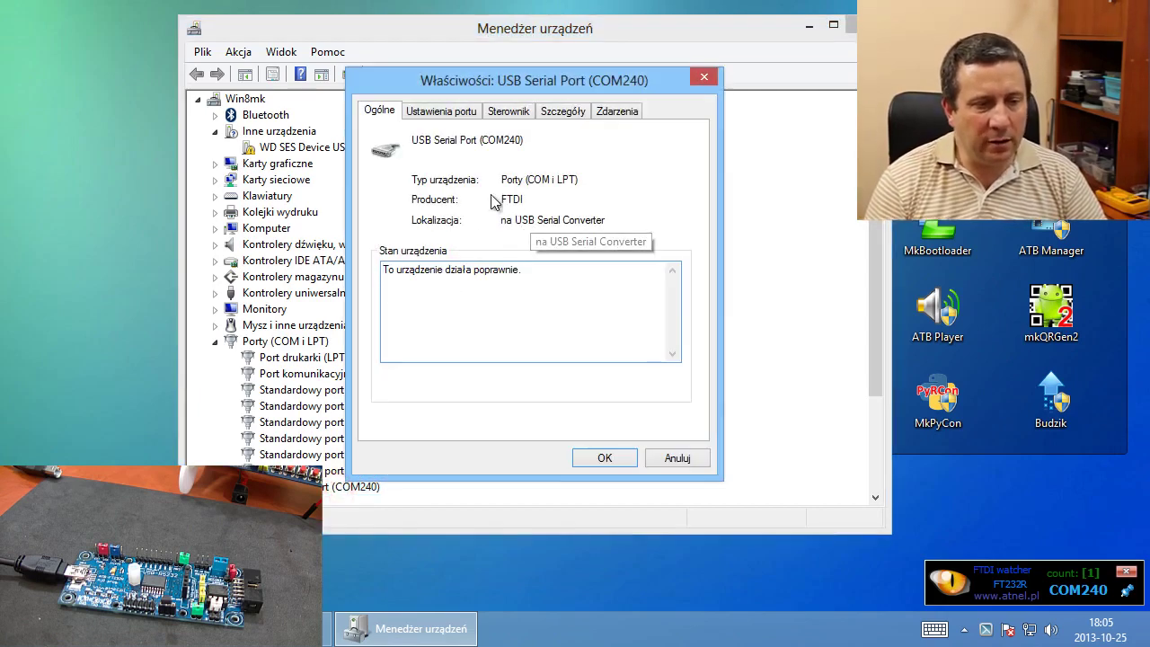
pyautogui.click(440, 111)
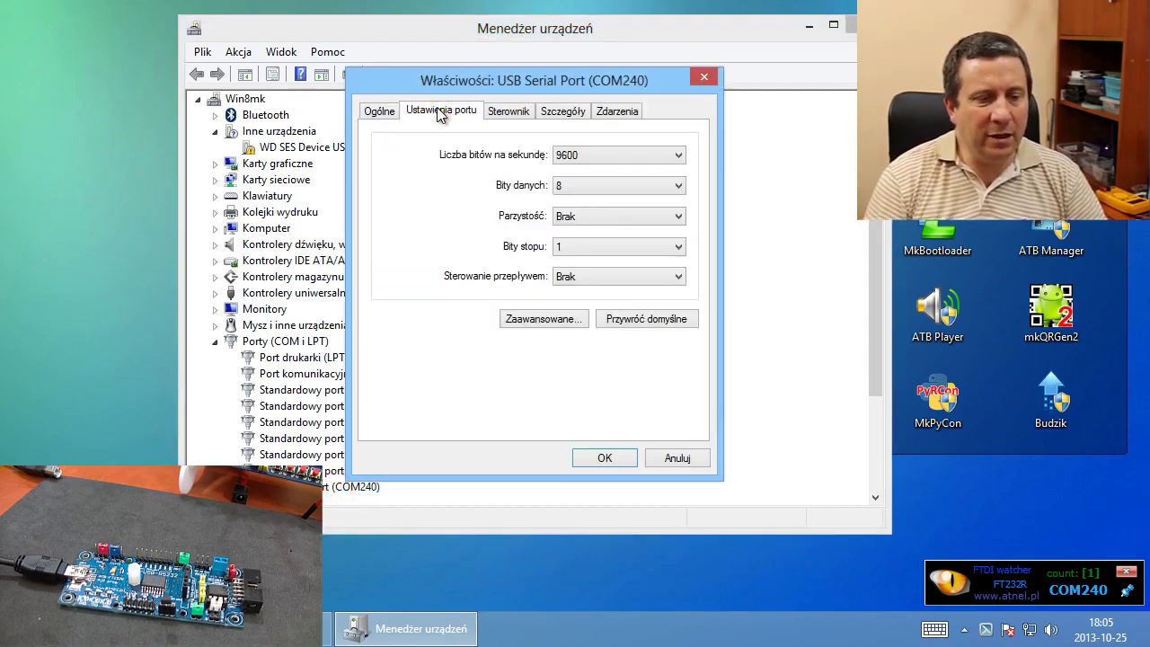
pyautogui.click(545, 319)
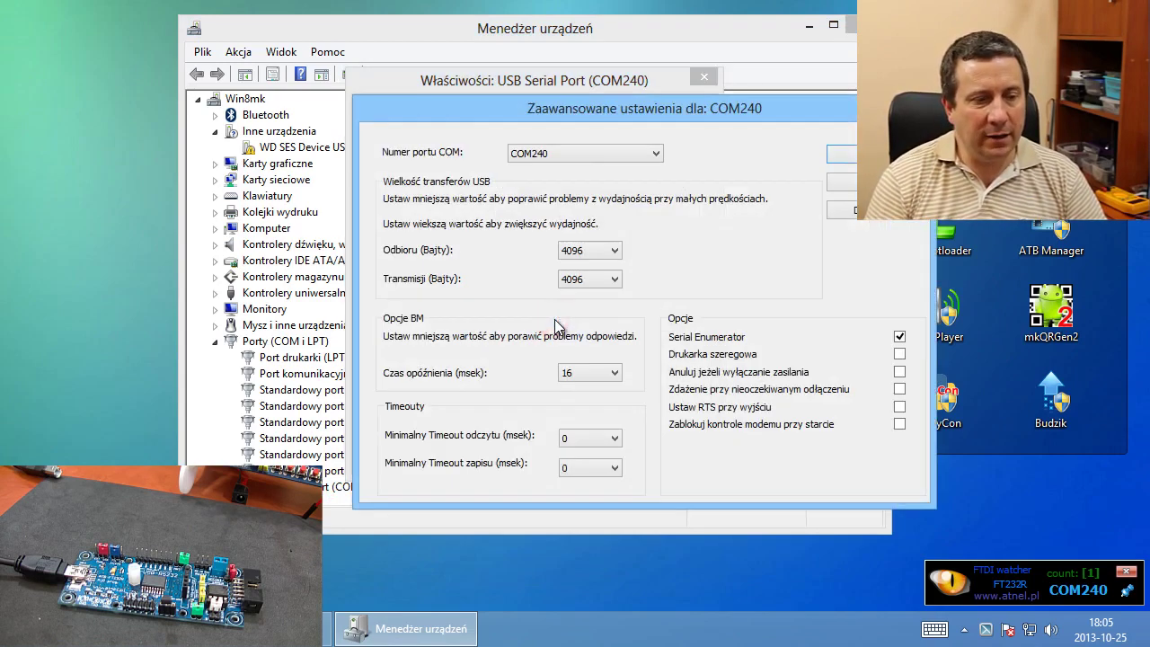
pyautogui.moveTo(603, 120); pyautogui.dragTo(522, 79)
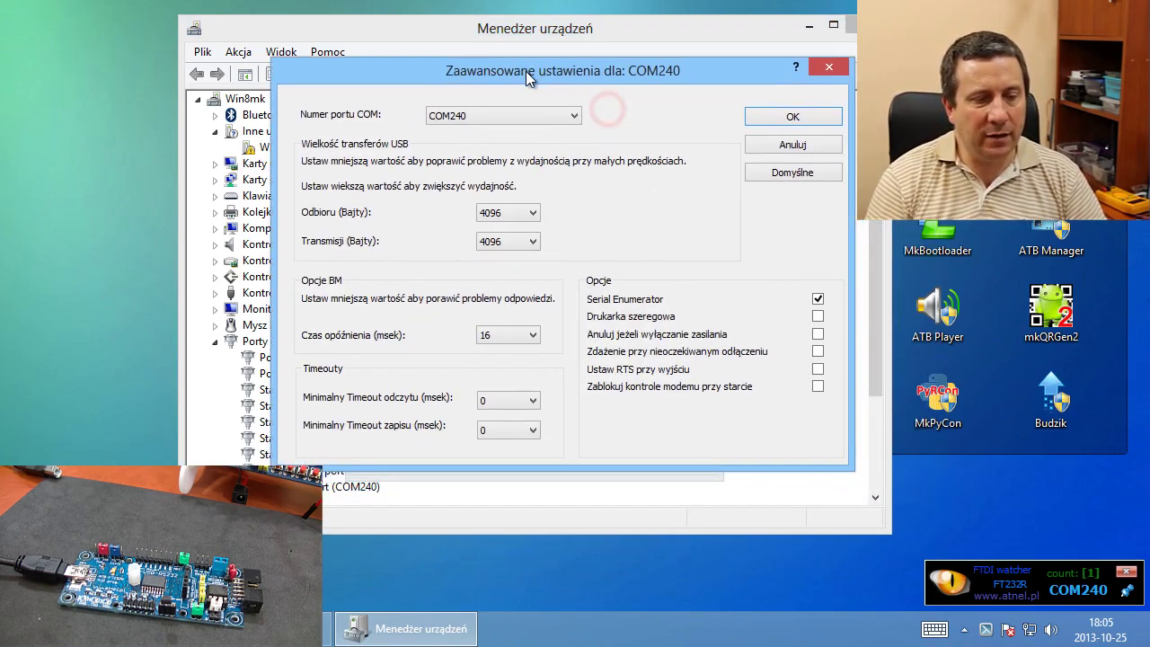
# - Assign port number COM7 to the USB Serial Port despite it being in use, and close Device Manager
pyautogui.click(573, 119)
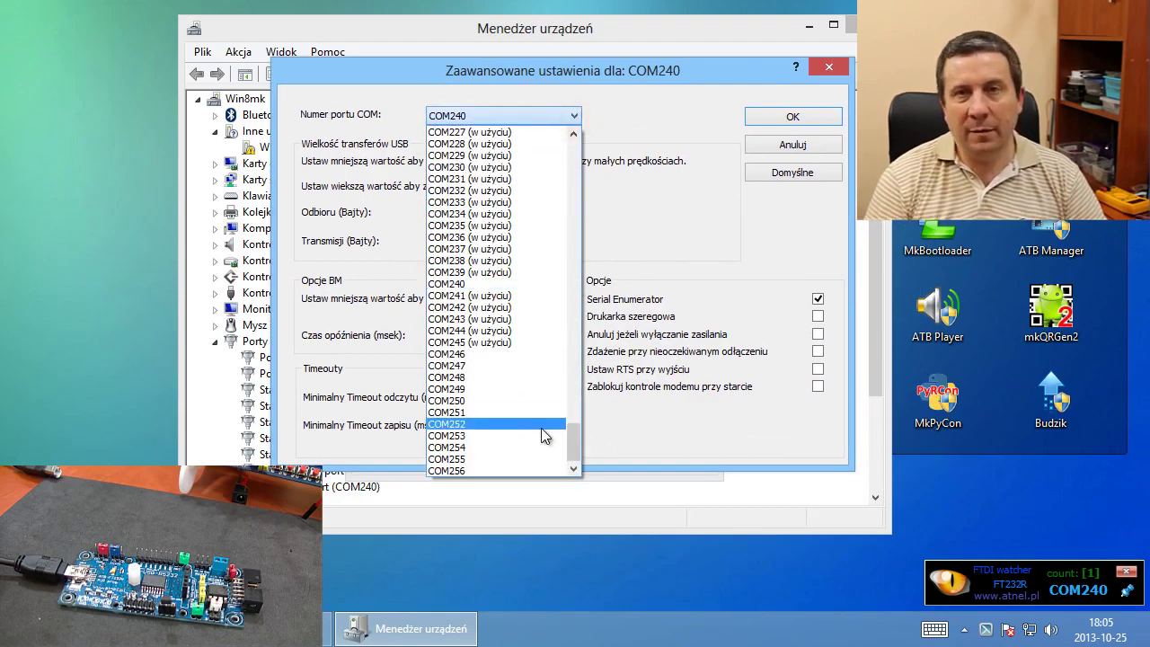
pyautogui.moveTo(575, 449); pyautogui.dragTo(580, 169)
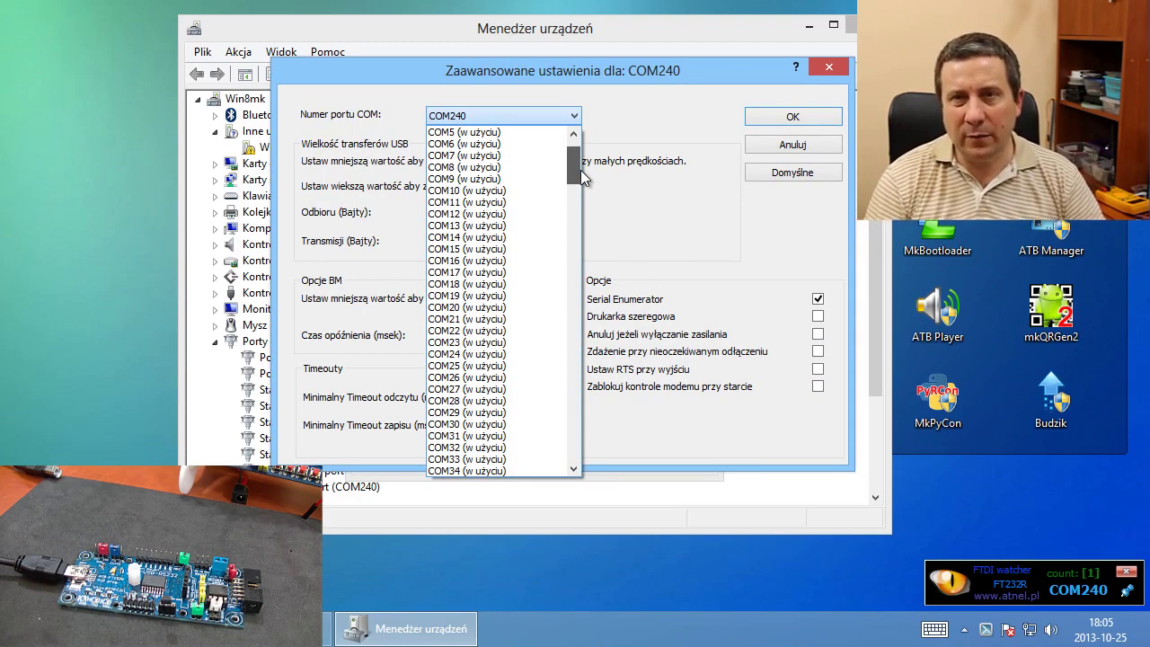
pyautogui.scroll(-7, 579, 178)
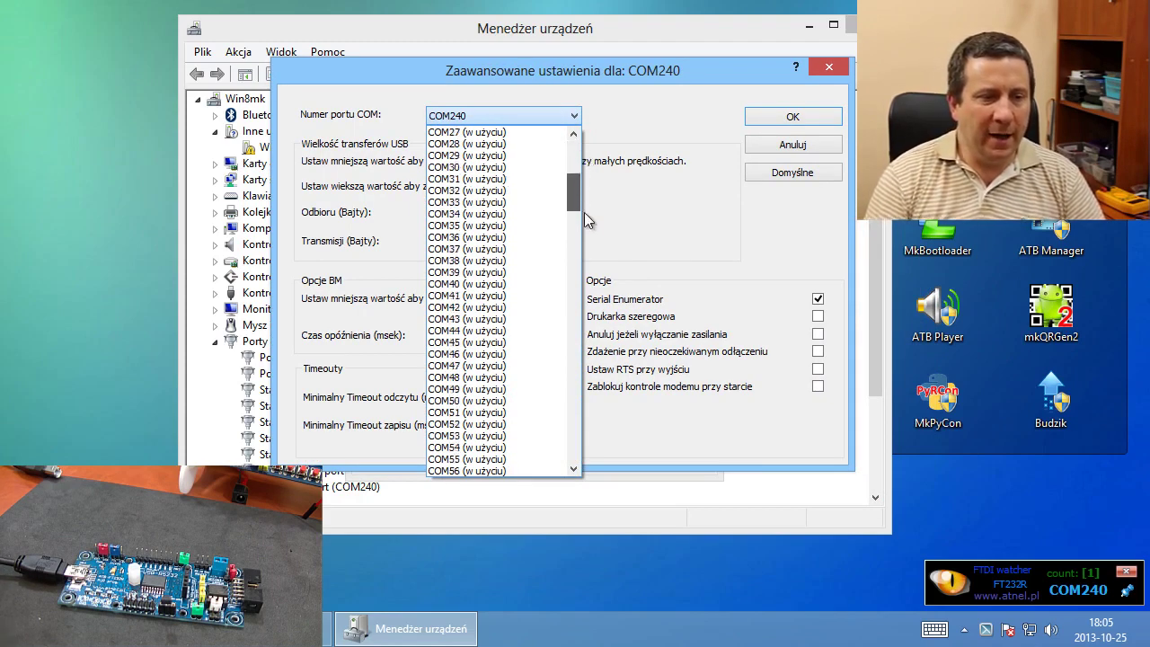
pyautogui.scroll(8, 580, 178)
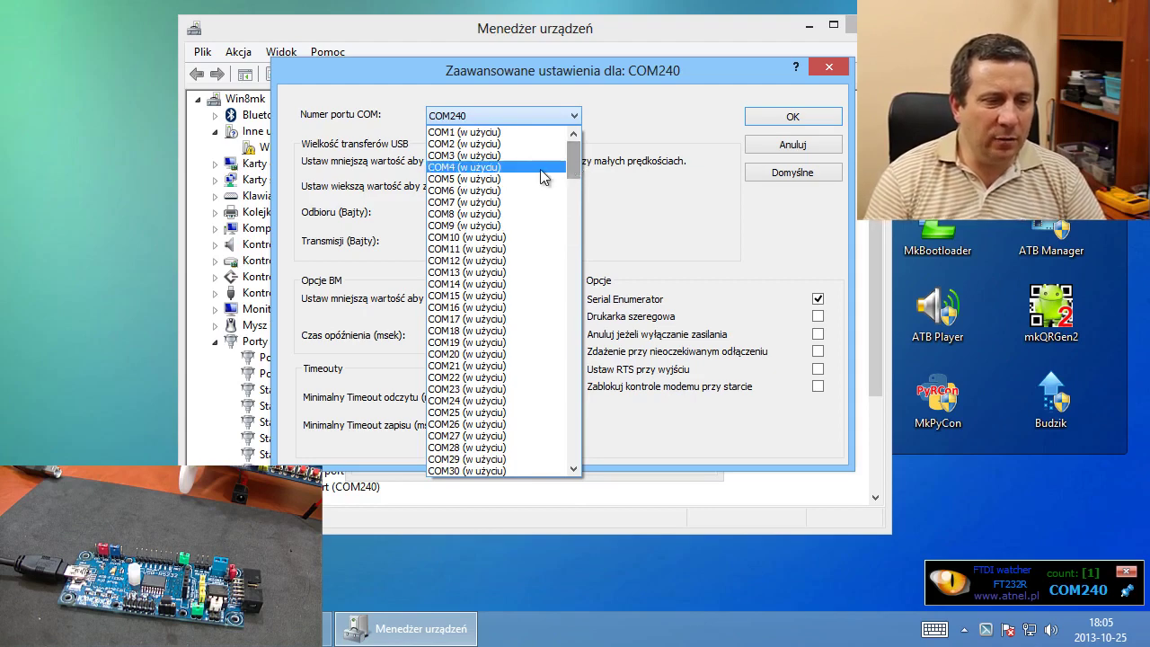
pyautogui.click(465, 204)
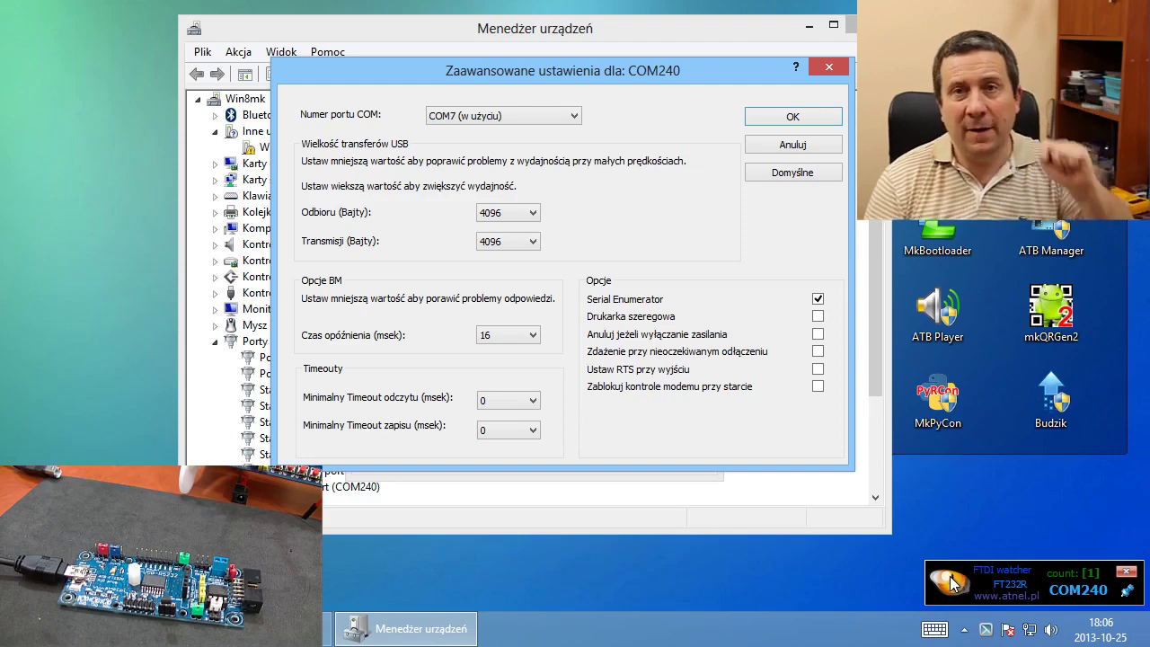
pyautogui.click(796, 115)
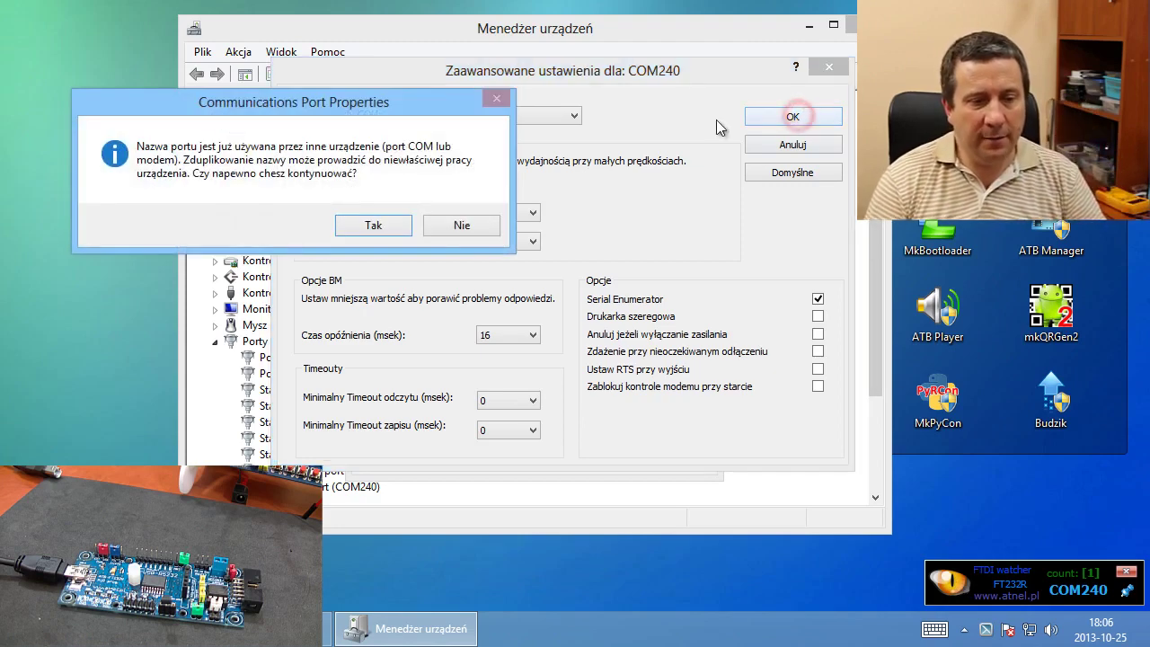
pyautogui.click(377, 228)
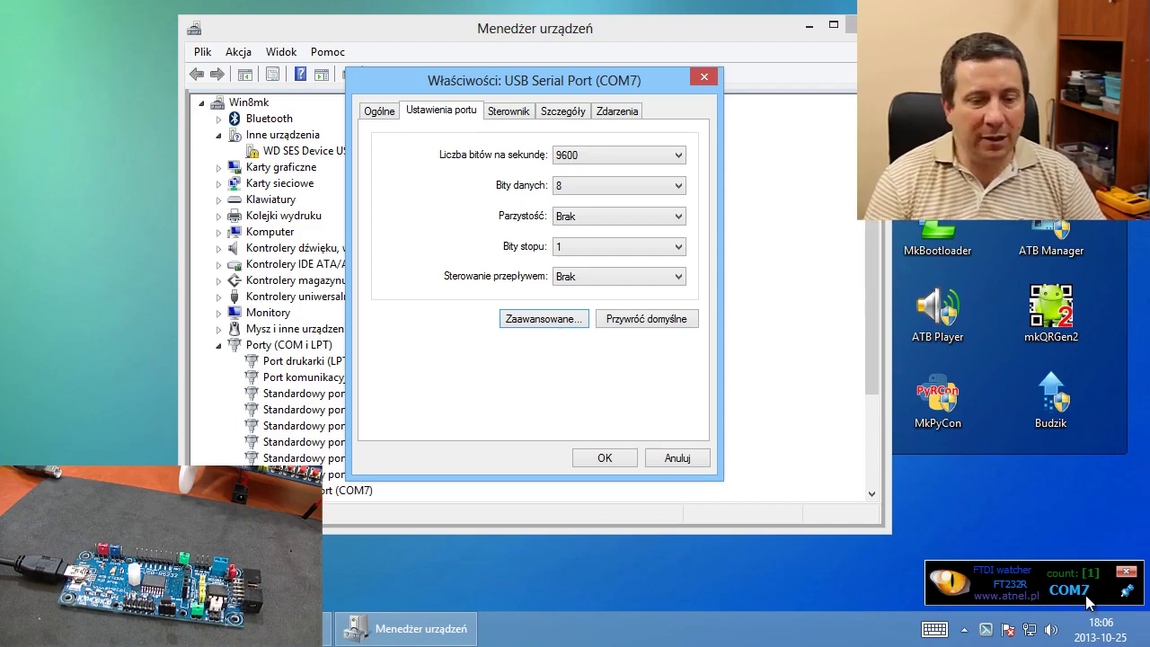
pyautogui.click(702, 79)
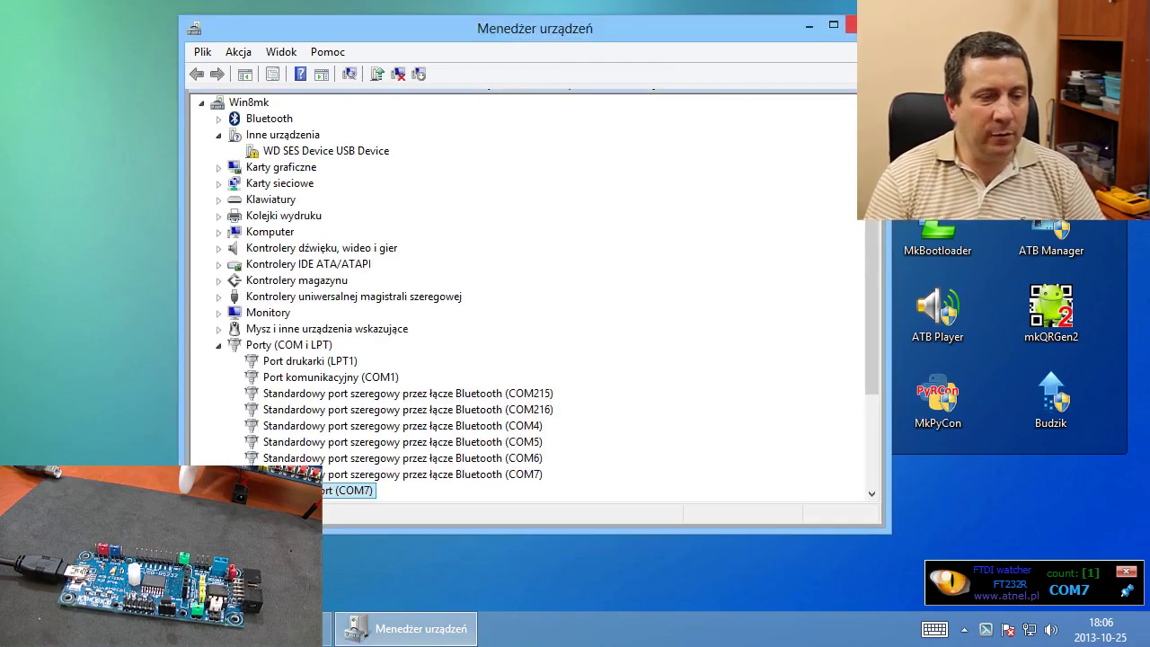
pyautogui.click(849, 25)
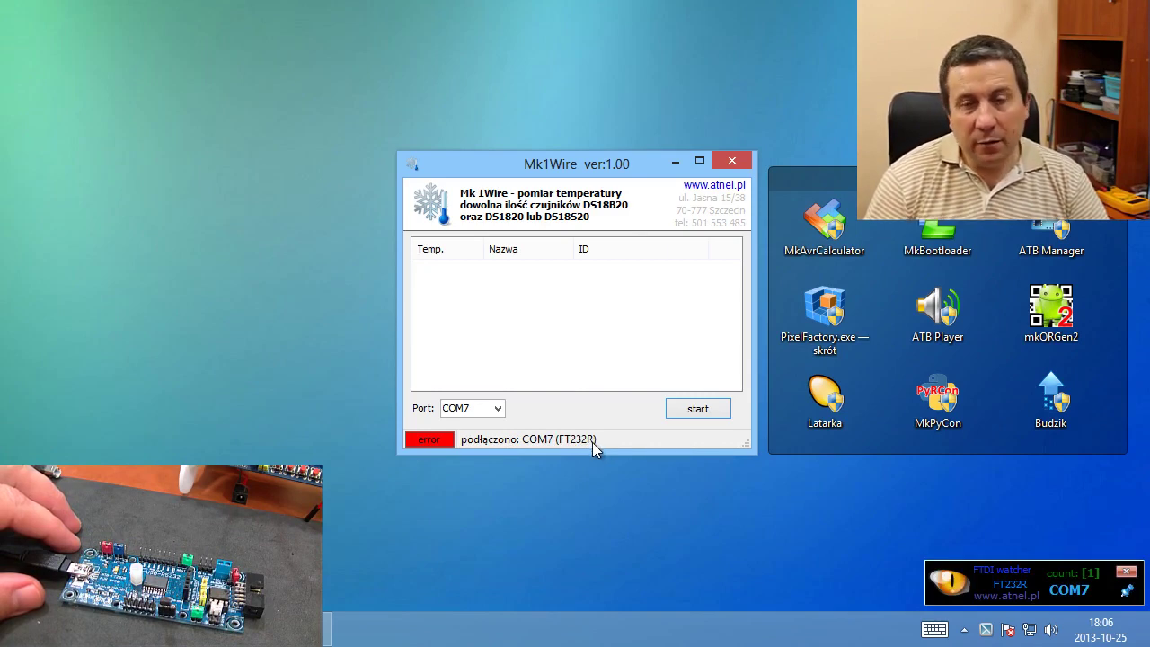
# - Try the temperature measurement on COM7 in Mk1Wire, and again on COM6 with the window moved to mid-screen
pyautogui.click(695, 409)
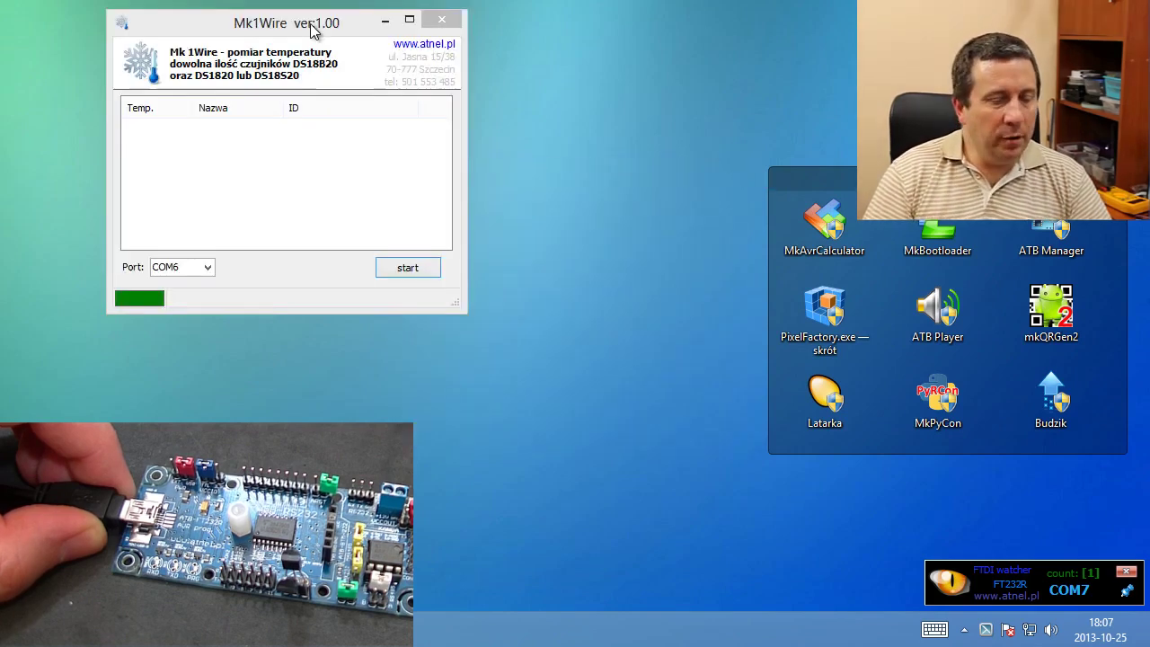
pyautogui.moveTo(310, 27); pyautogui.dragTo(592, 152)
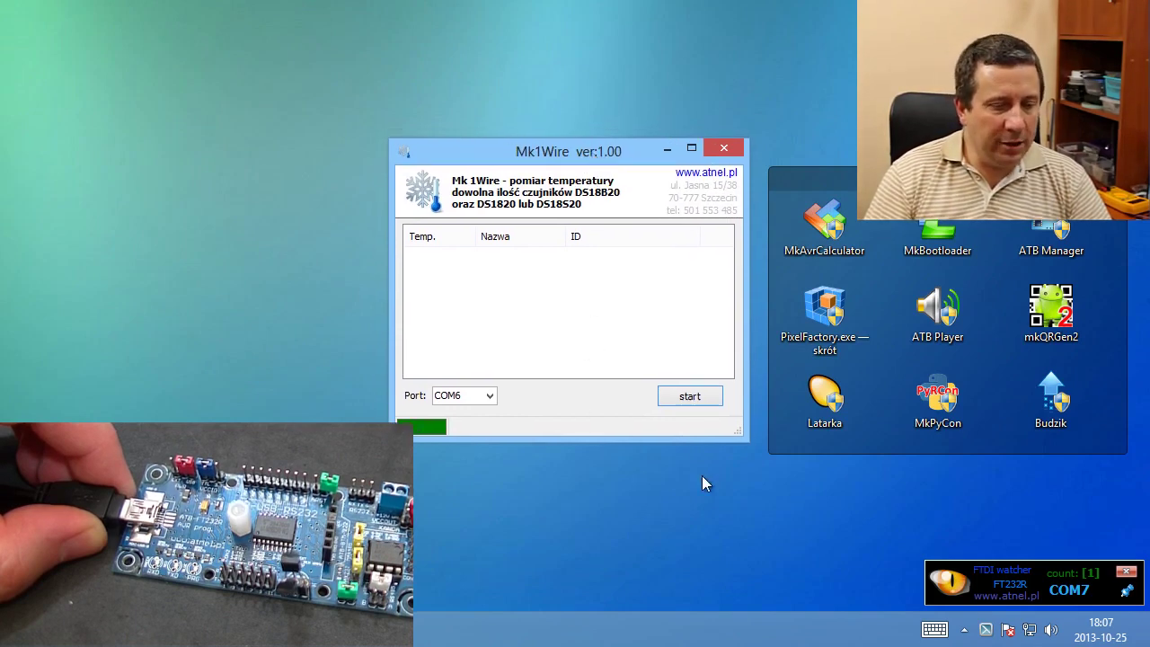
pyautogui.click(703, 396)
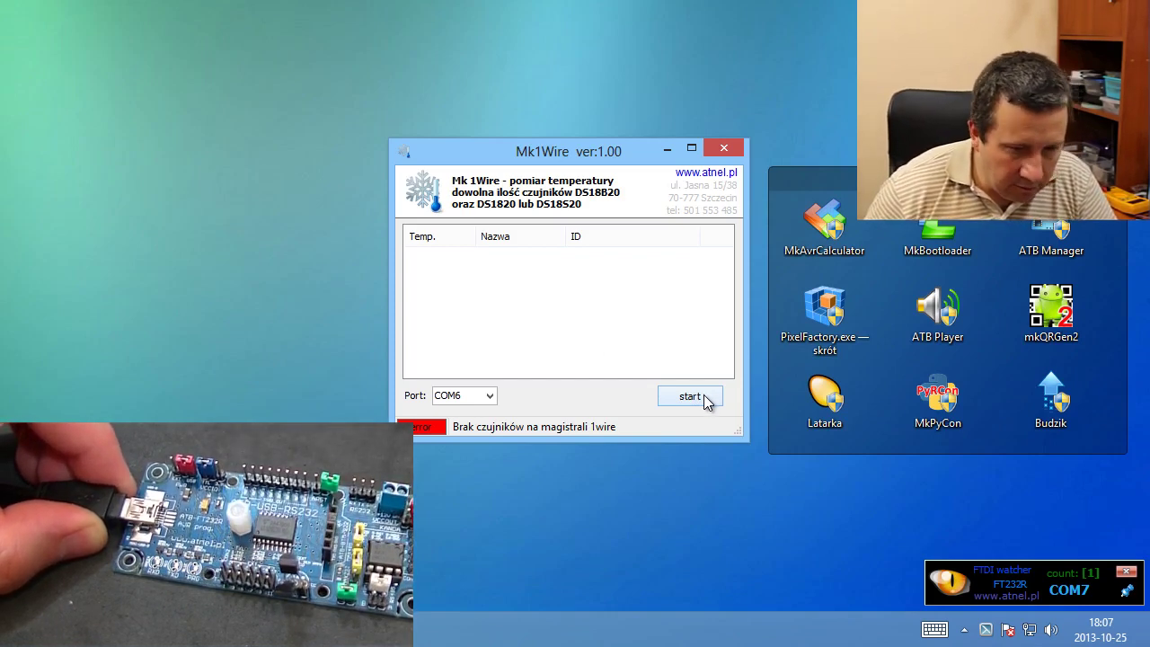
# - Select port COM7 in Mk1Wire and start the sensor temperature measurement
pyautogui.click(490, 396)
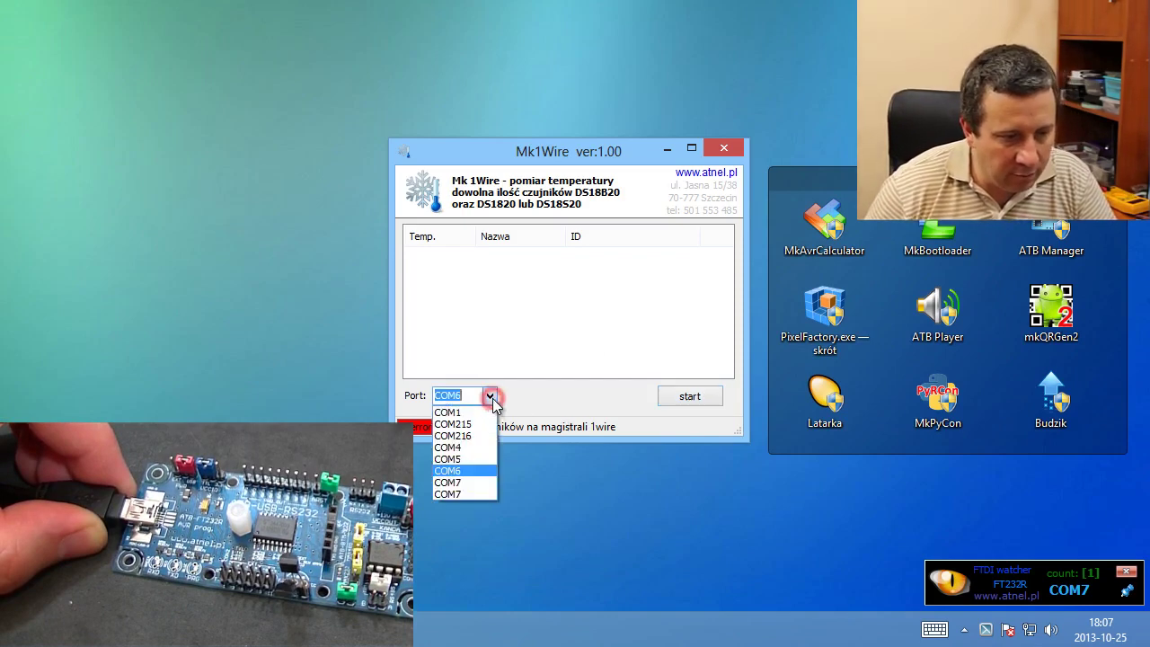
pyautogui.click(473, 480)
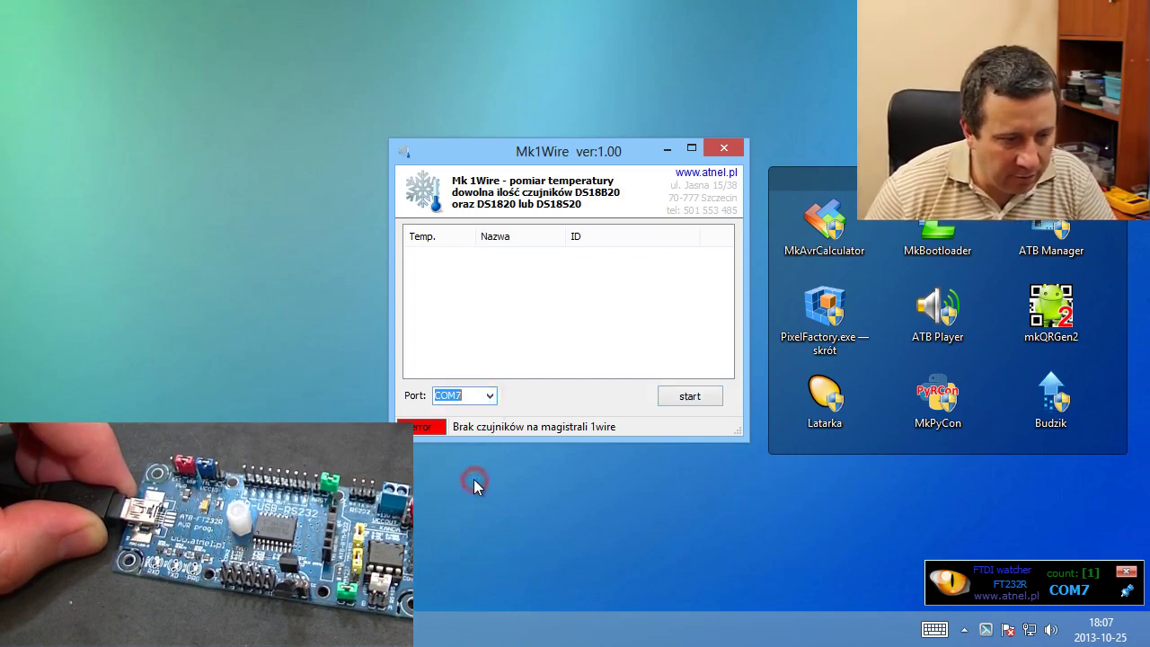
pyautogui.click(705, 403)
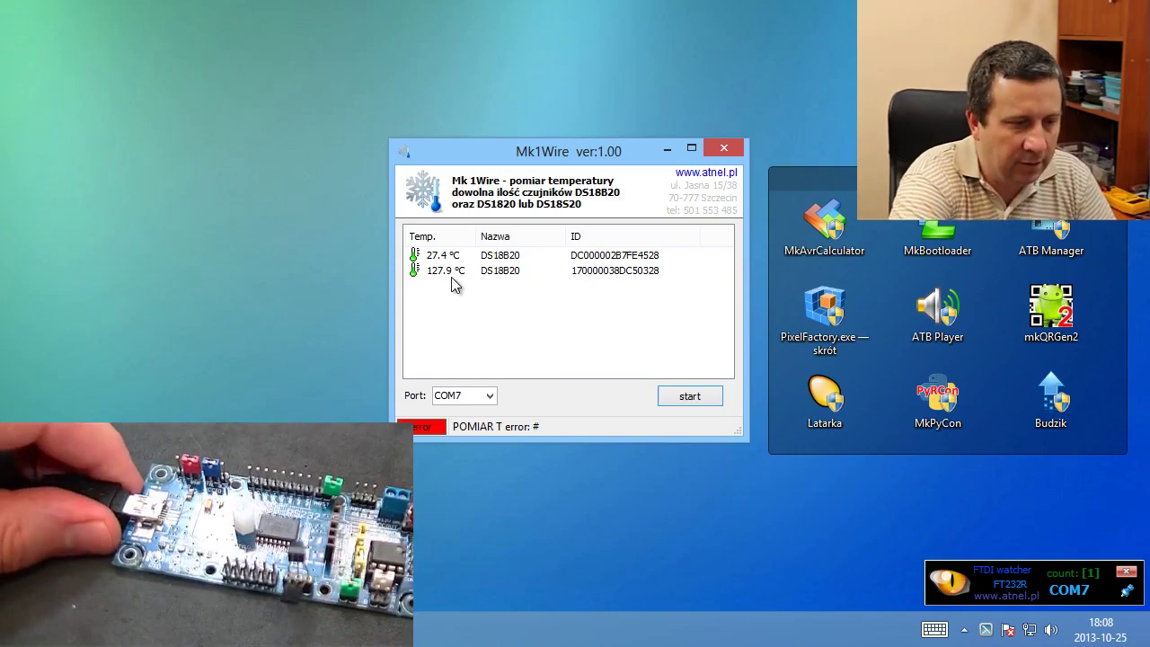
# - Restart the temperature measurement on COM7 several times to check the reading of the connected DS18B20 sensor
pyautogui.click(697, 399)
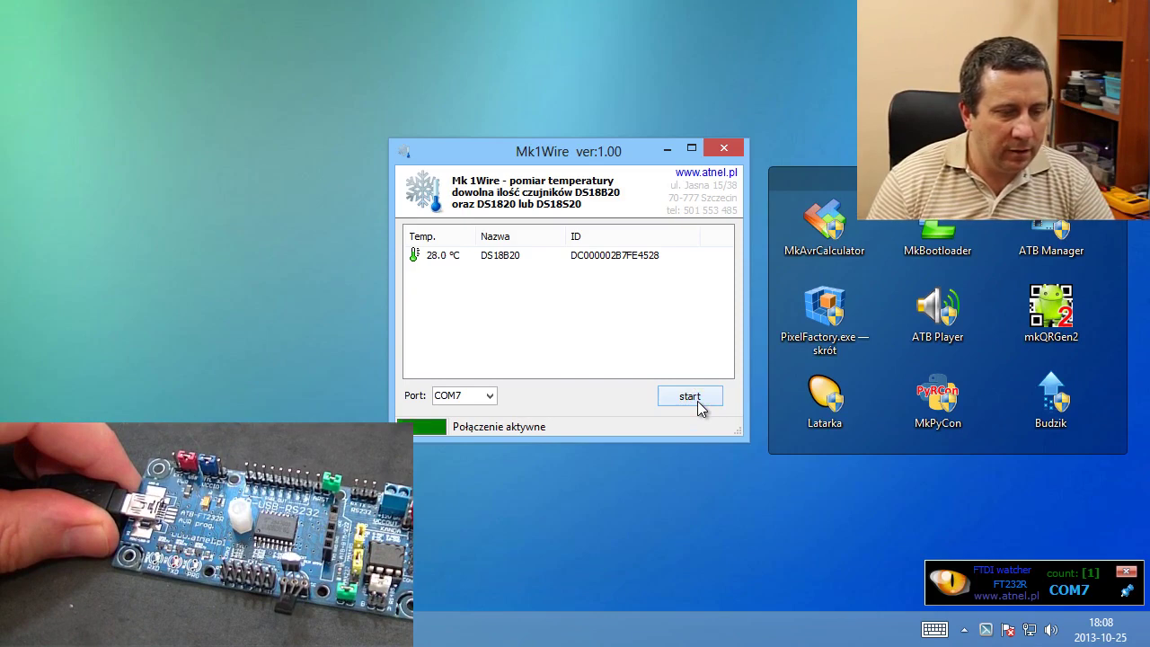
pyautogui.click(700, 399)
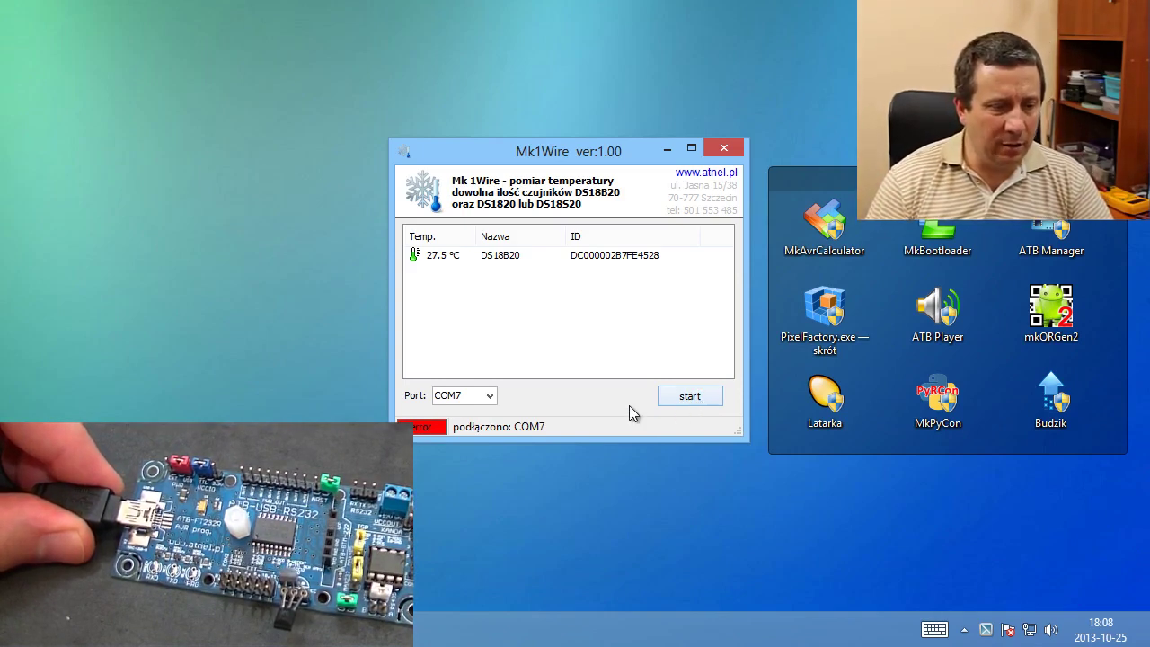
pyautogui.click(692, 398)
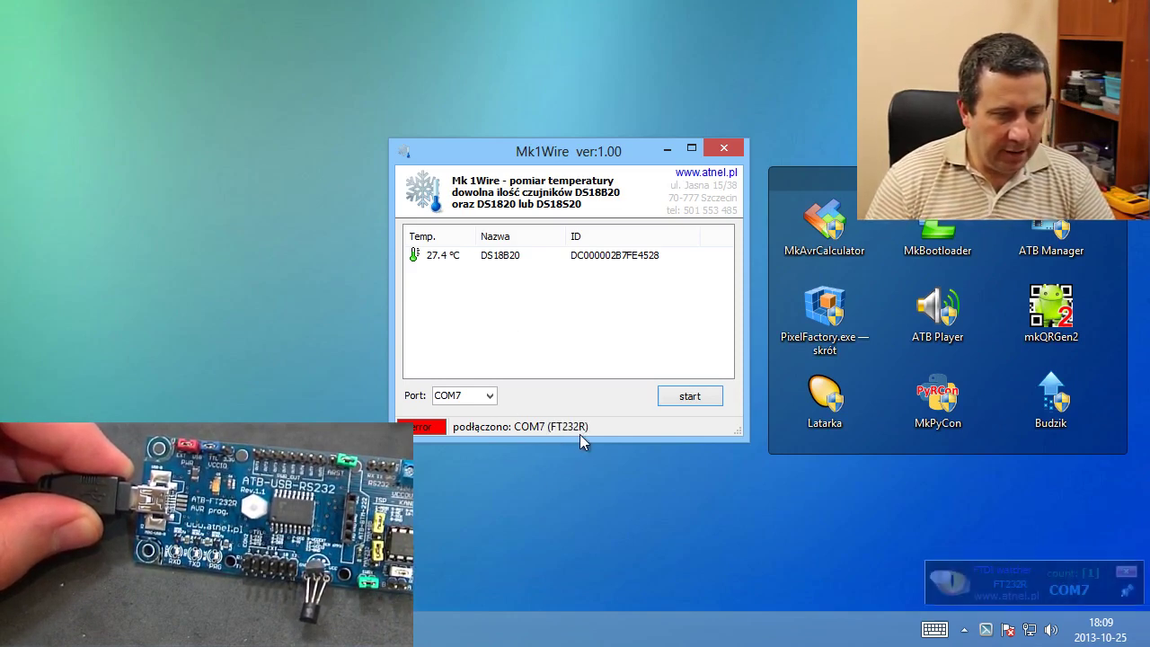
pyautogui.click(696, 397)
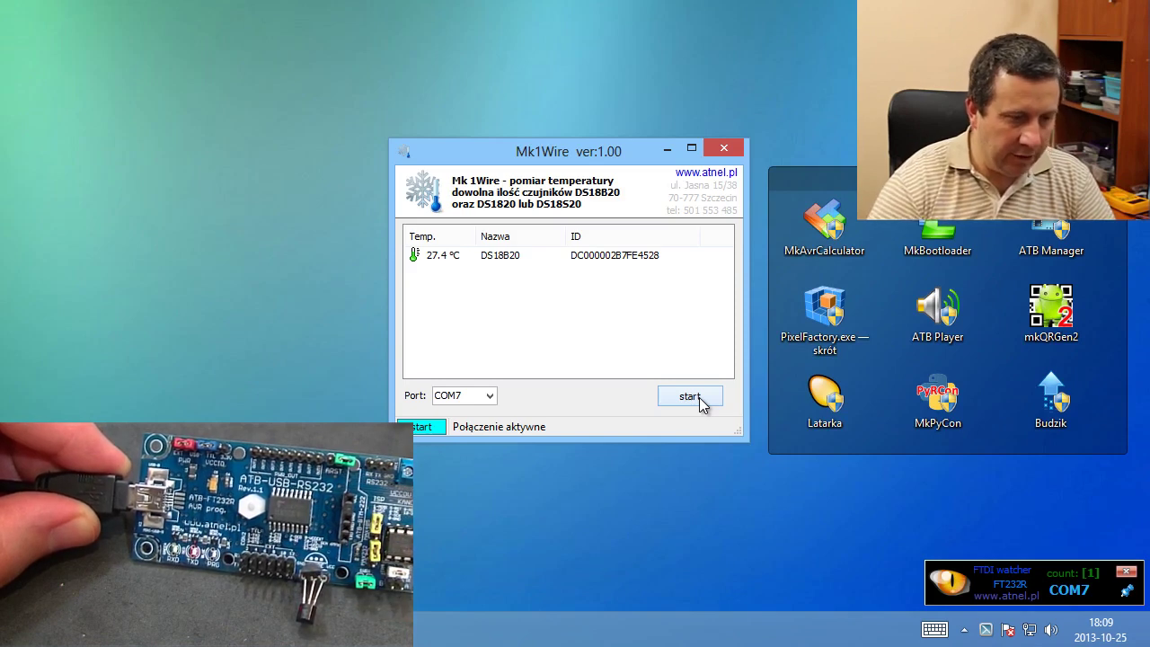
pyautogui.click(694, 402)
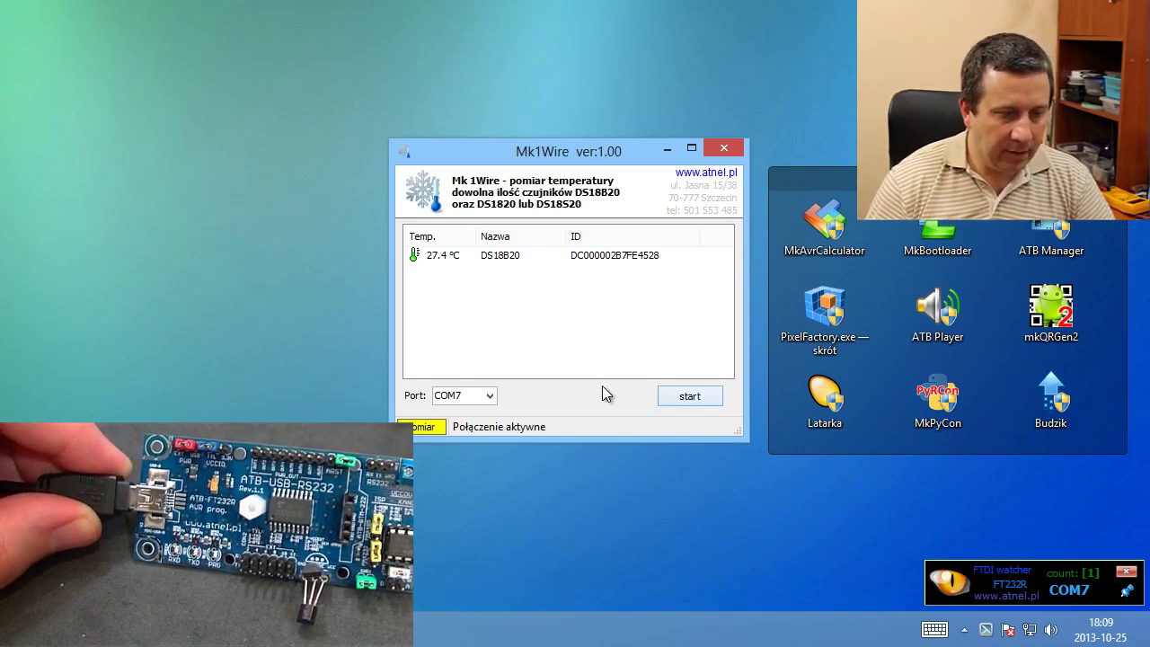